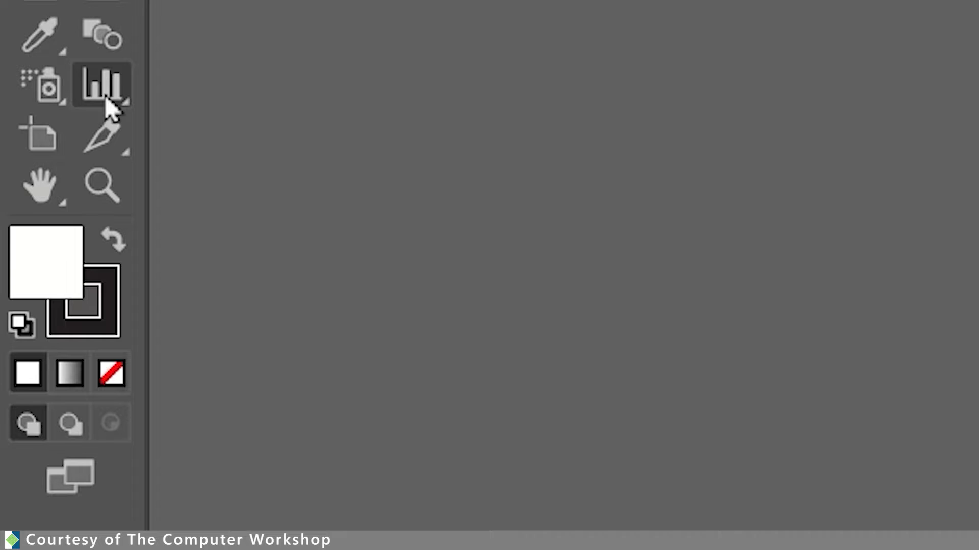
# Select the Column Graph tool from the Graph tool flyout
pyautogui.click(111, 108)
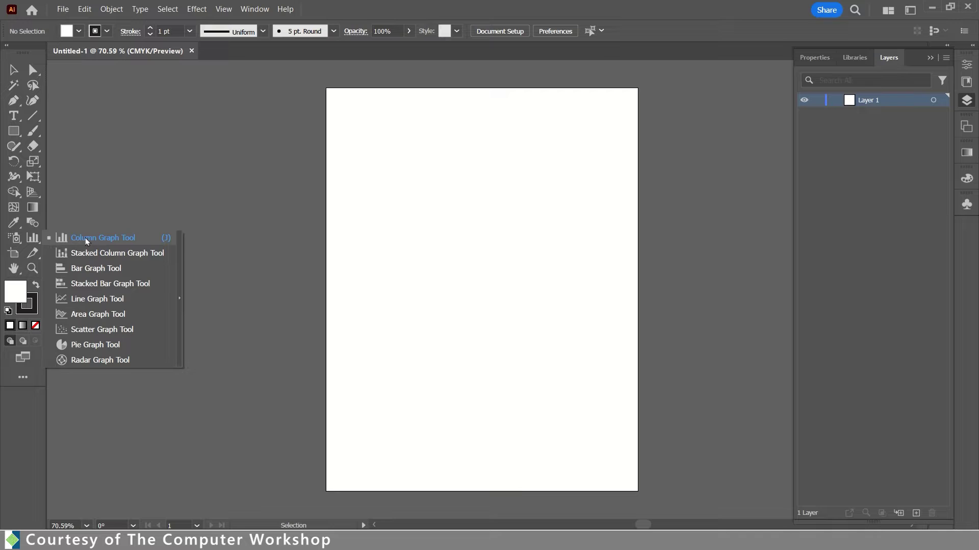
pyautogui.click(86, 241)
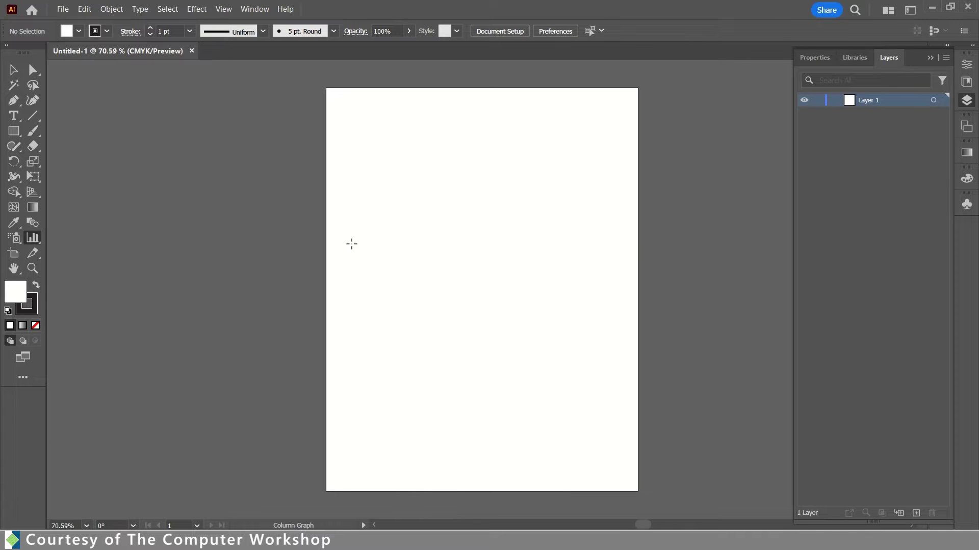
# Drag out a column graph on the artboard and clear its default 1.00 value
pyautogui.moveTo(352, 245); pyautogui.dragTo(489, 426)
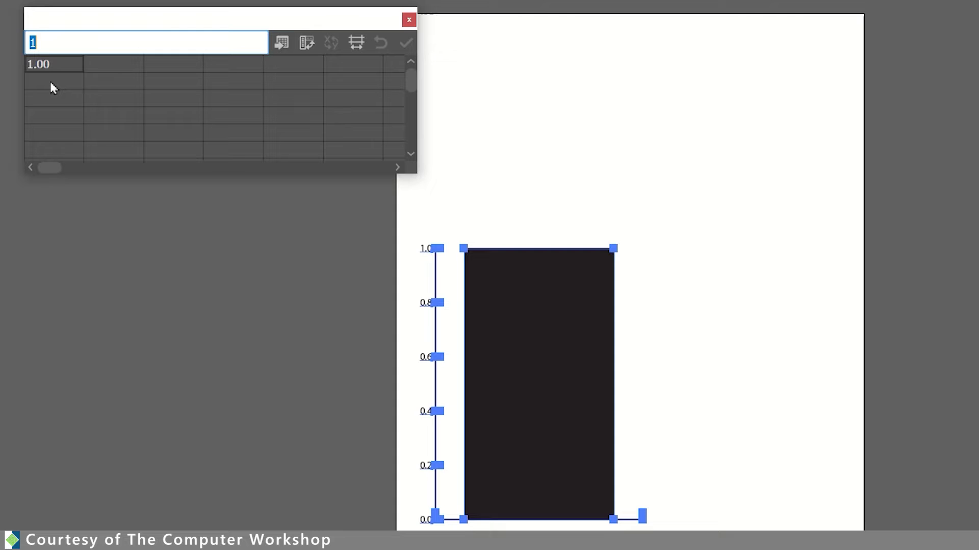
pyautogui.press('BackSpace')
# Enter Mon, Tue and Wed as row labels down the data sheet's first column
pyautogui.click(53, 82)
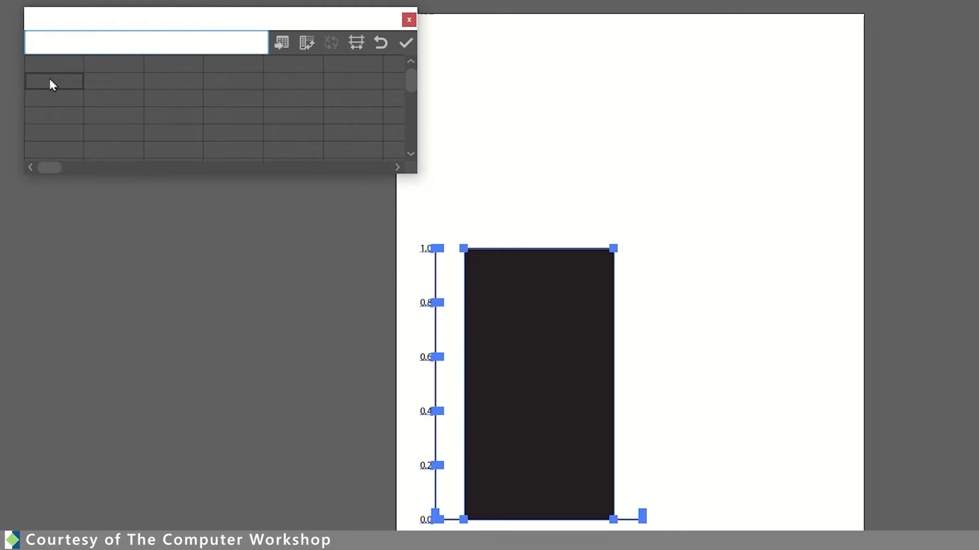
pyautogui.write('Mon')
pyautogui.click(58, 92)
pyautogui.write('tue')
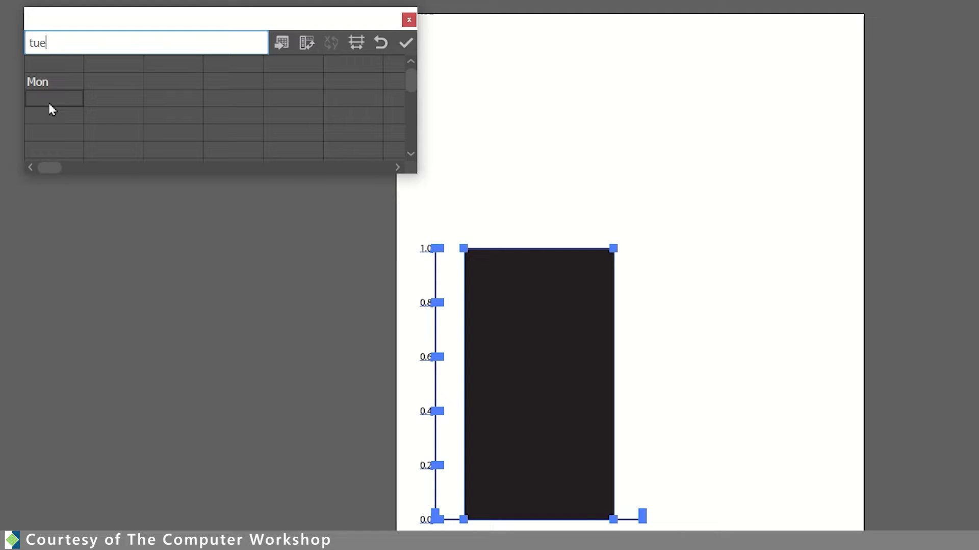
pyautogui.moveTo(33, 43); pyautogui.dragTo(28, 43)
pyautogui.write('T')
pyautogui.press('Return')
pyautogui.write('We')
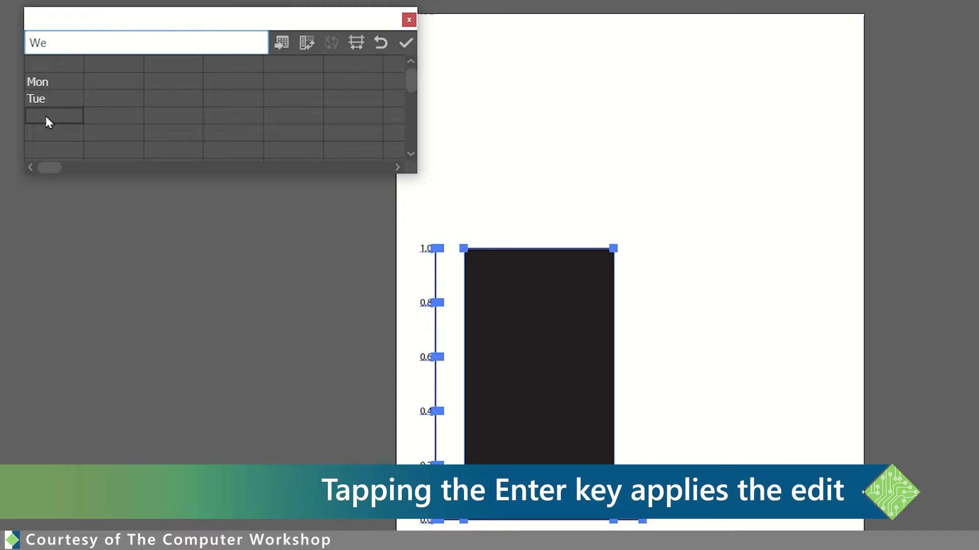
pyautogui.write('d')
pyautogui.press('Return')
pyautogui.click(97, 66)
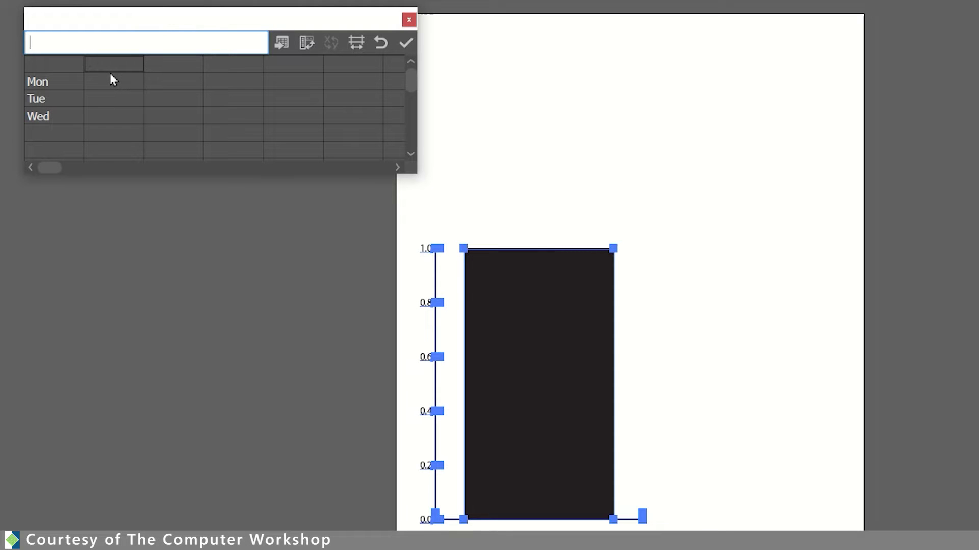
# Head the second data column 'Sales'
pyautogui.write('Slaes')
pyautogui.press('BackSpace')
pyautogui.press('BackSpace')
pyautogui.press('BackSpace')
pyautogui.press('BackSpace')
pyautogui.write('ales')
pyautogui.press('Return')
# Enter the Sales values 10, 43 and 15 for Mon, Tue and Wed
pyautogui.write('105')
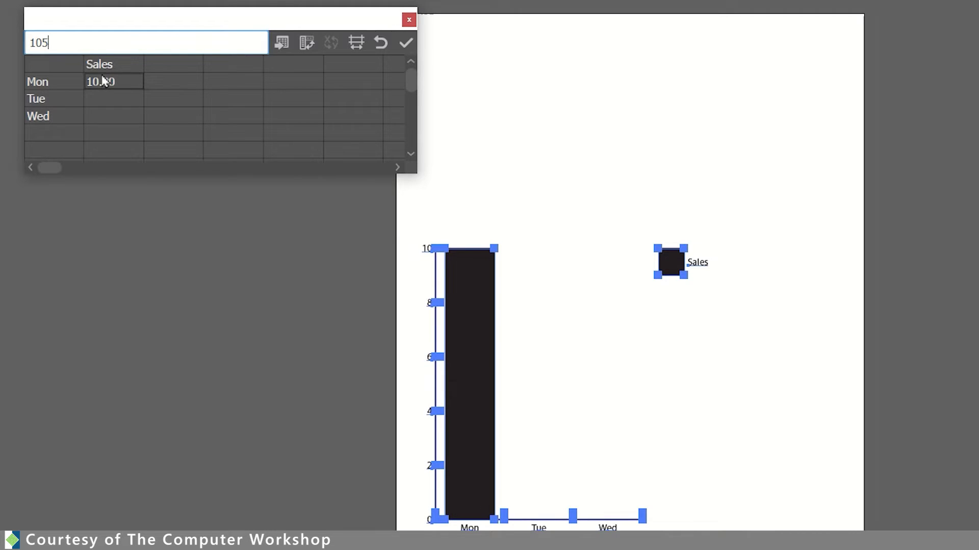
pyautogui.write('0')
pyautogui.moveTo(55, 43); pyautogui.dragTo(41, 43)
pyautogui.press('BackSpace')
pyautogui.press('Return')
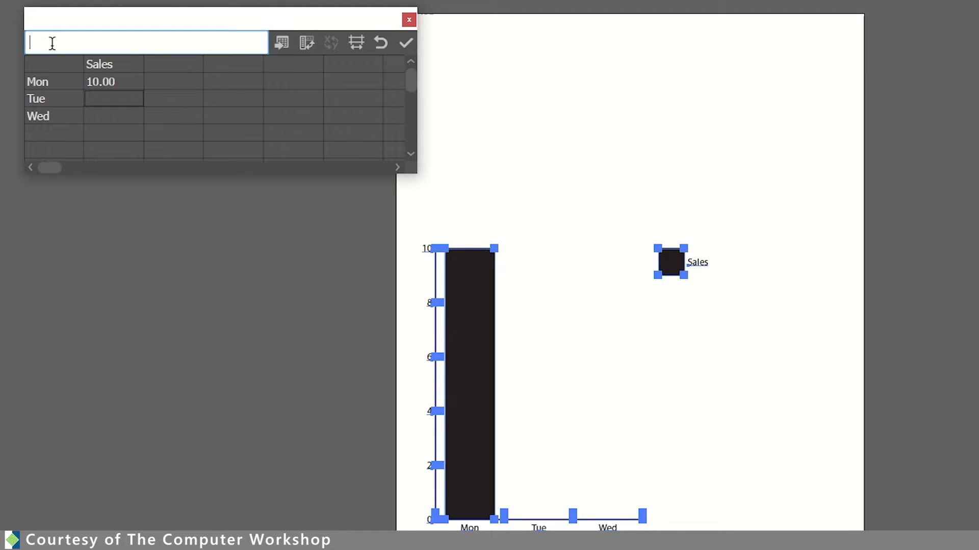
pyautogui.write('43')
pyautogui.press('Return')
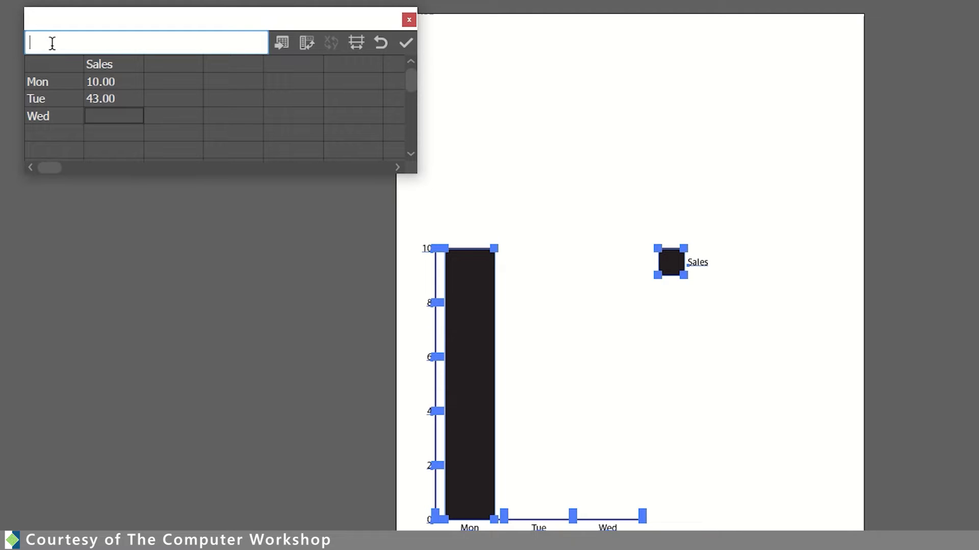
pyautogui.write('15')
pyautogui.press('Return')
# Apply the data so the graph shows bars of 10, 43 and 15, then close the data sheet
pyautogui.click(407, 45)
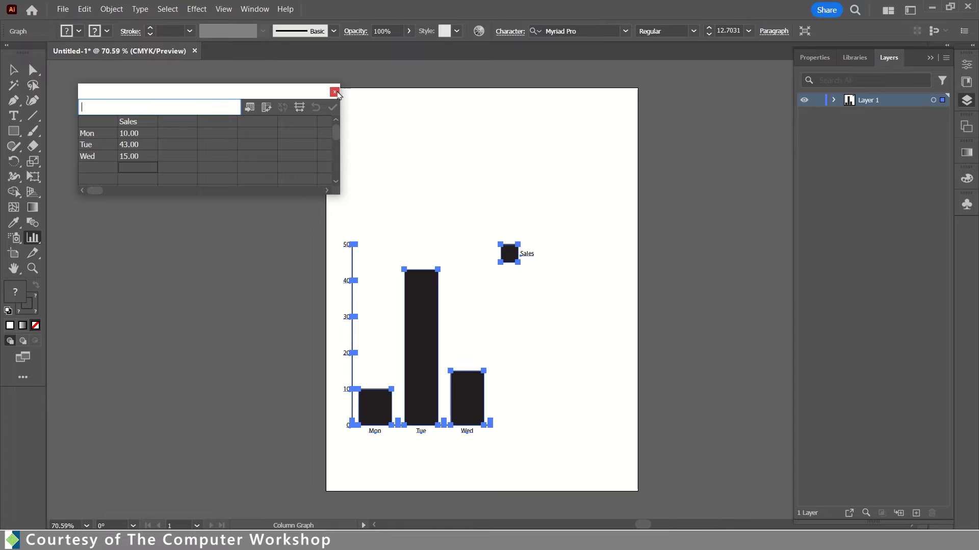
pyautogui.click(335, 92)
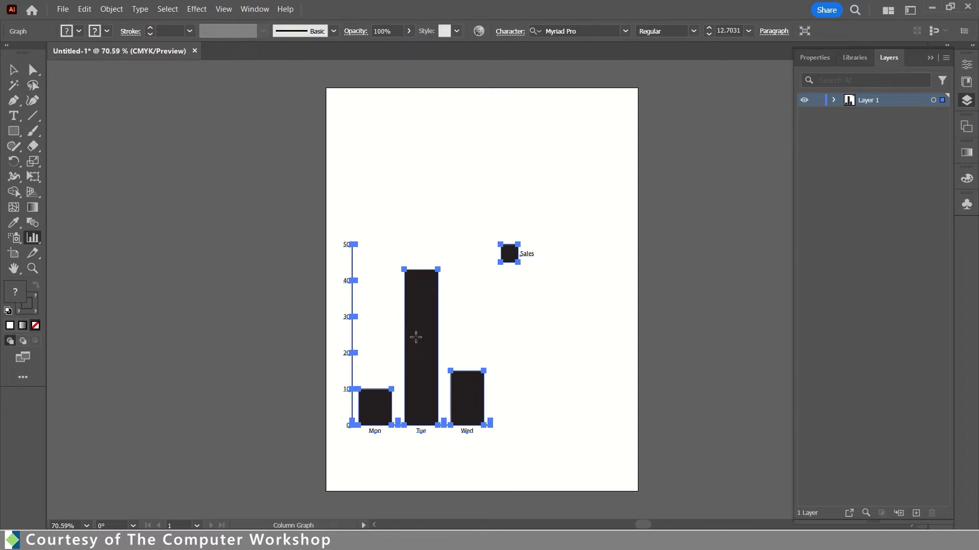
# Change the graph type to the horizontal Bar style
pyautogui.rightClick(419, 333)
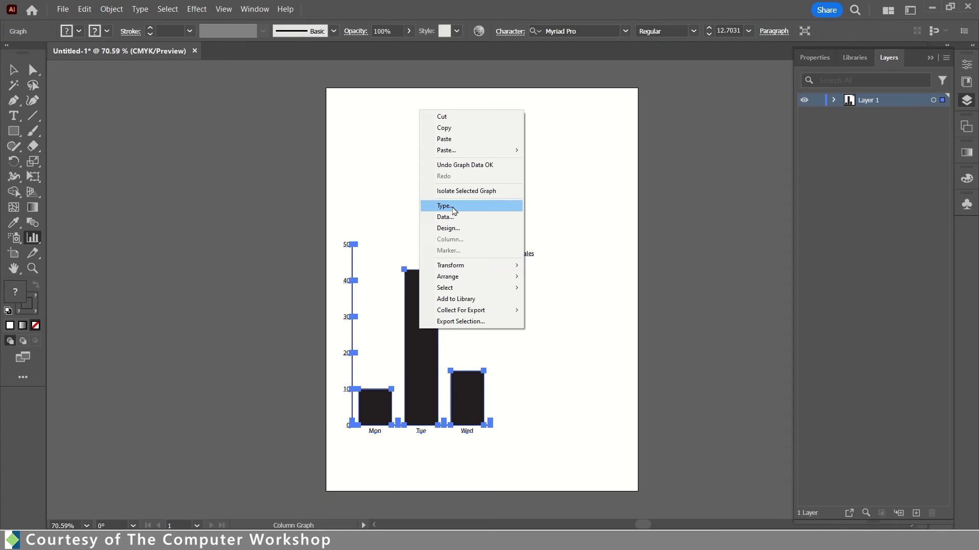
pyautogui.click(453, 208)
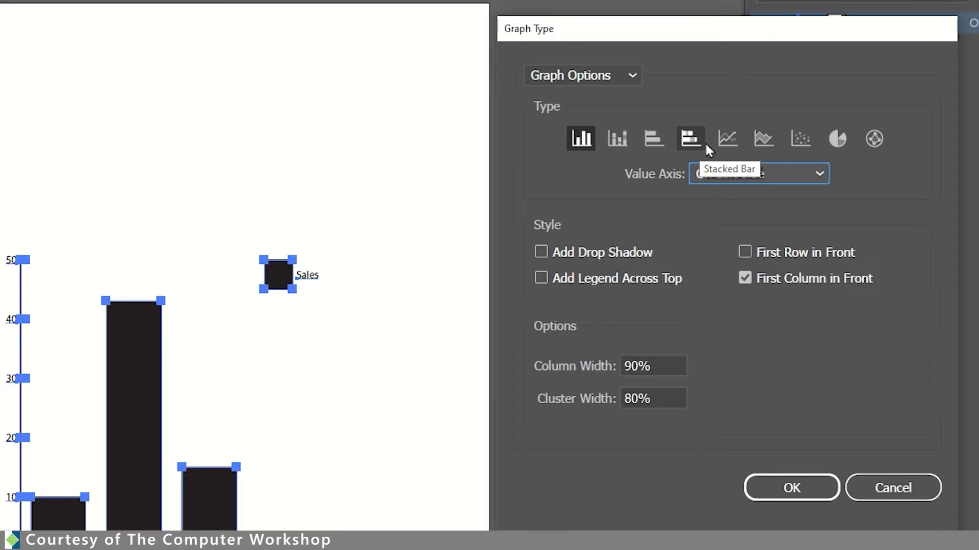
pyautogui.click(665, 144)
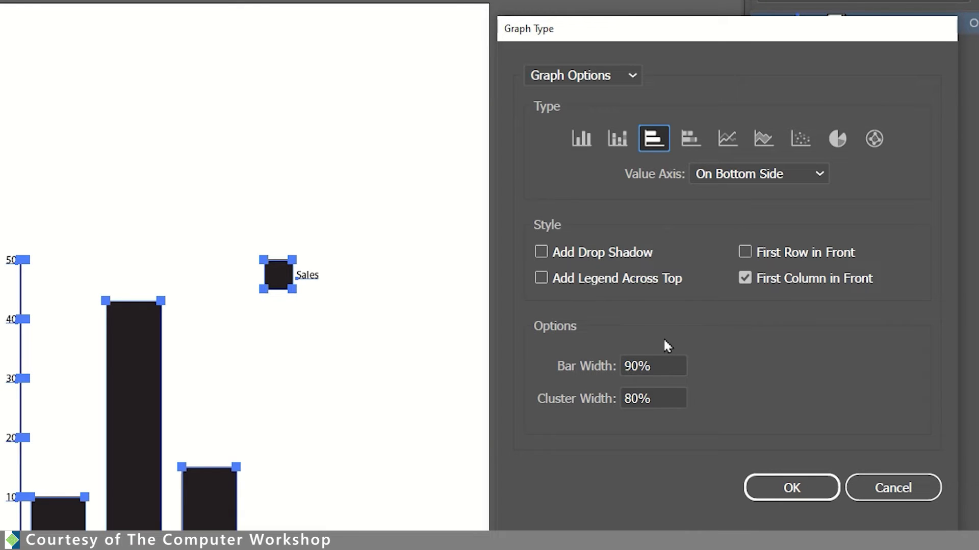
pyautogui.press('Return')
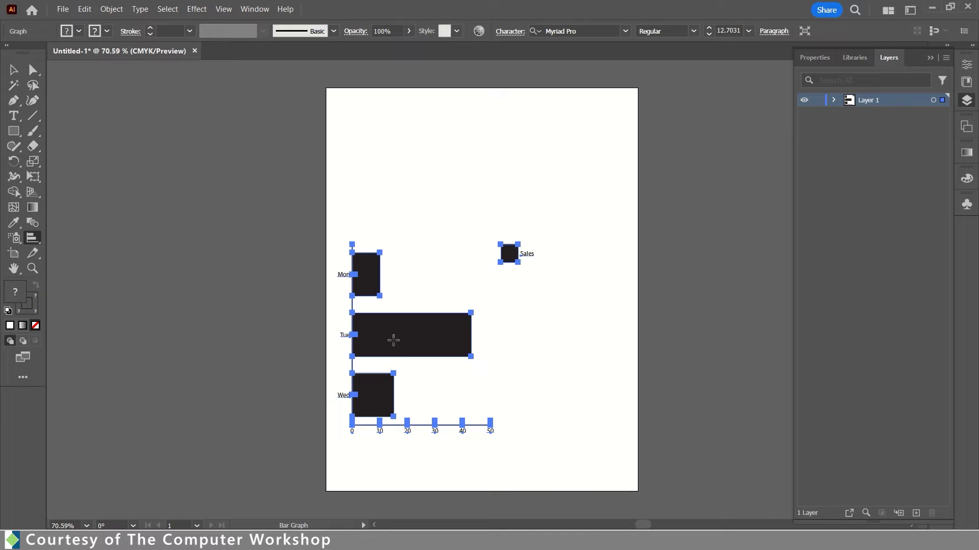
# Switch the graph back to the Column type and reopen its Graph Data sheet
pyautogui.rightClick(393, 340)
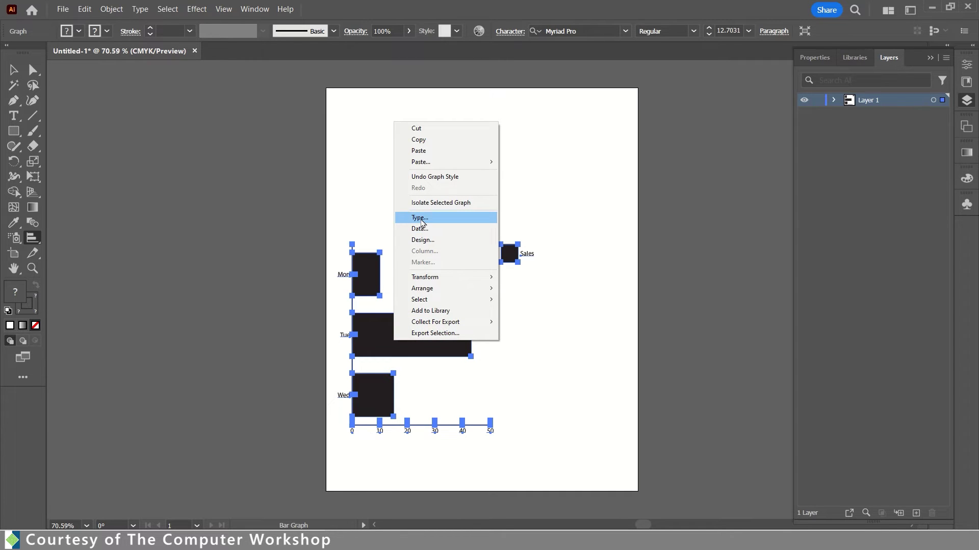
pyautogui.click(420, 218)
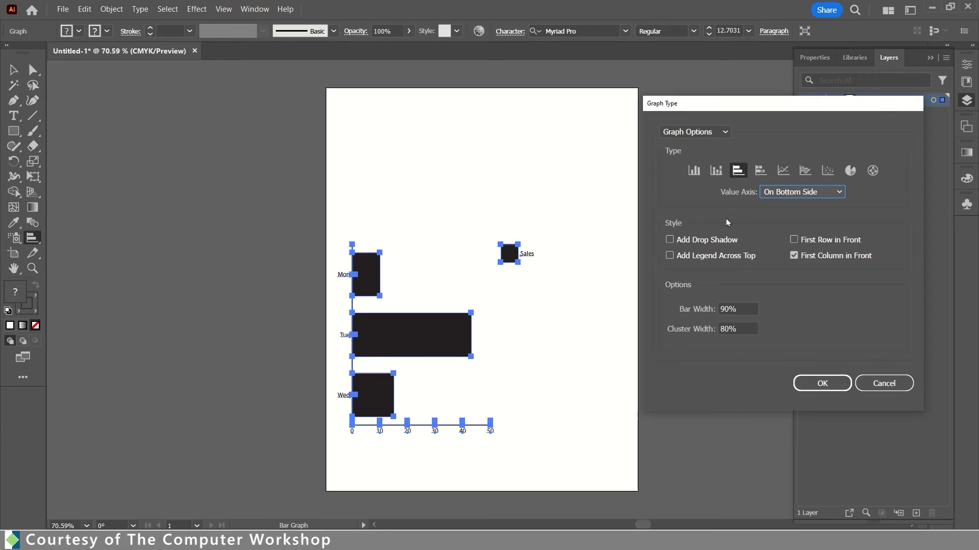
pyautogui.click(695, 170)
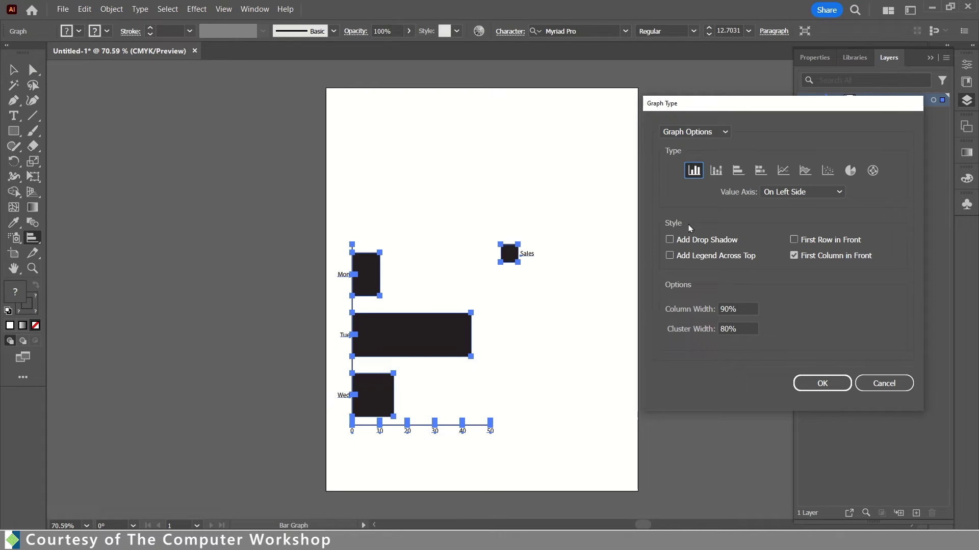
pyautogui.click(823, 384)
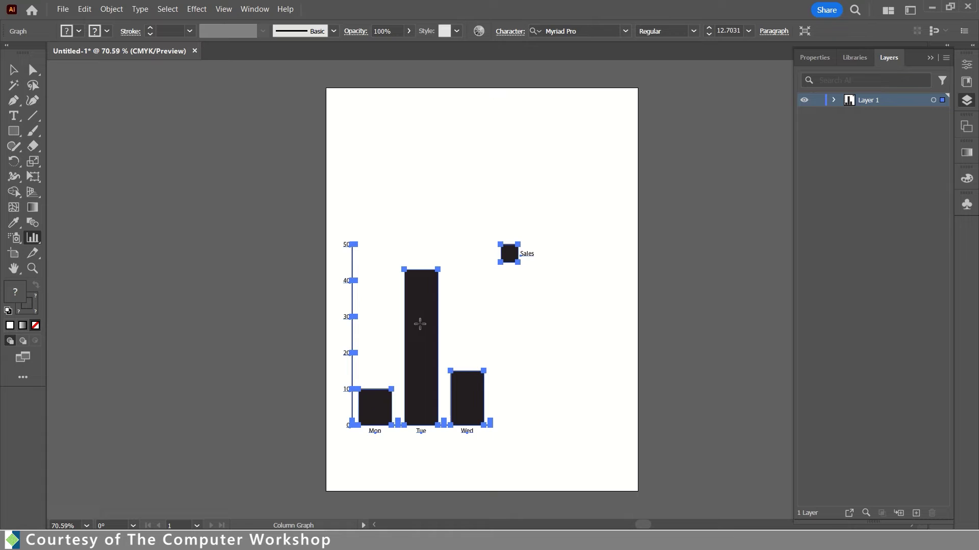
pyautogui.rightClick(417, 334)
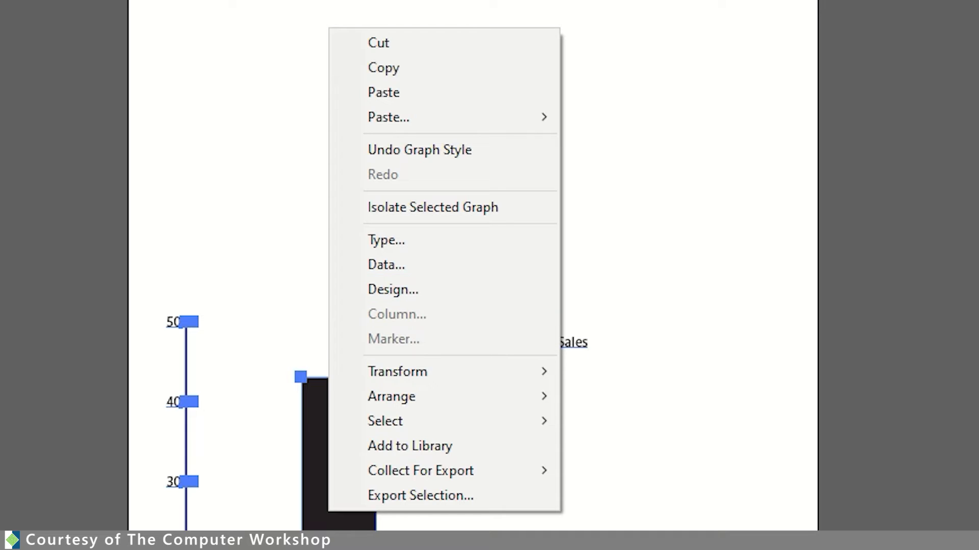
pyautogui.click(389, 267)
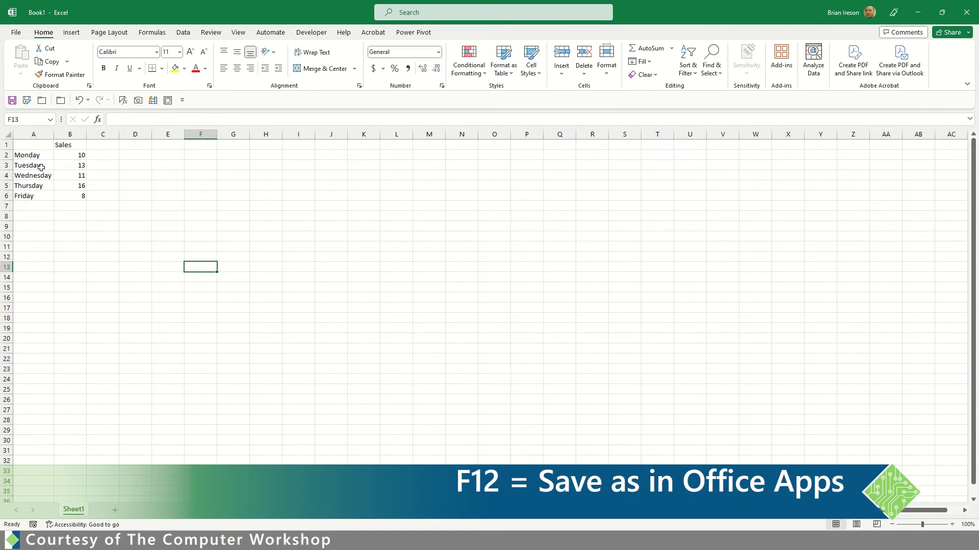
# Open Excel's Save As dialog for Book1 with F12
pyautogui.press('F12')
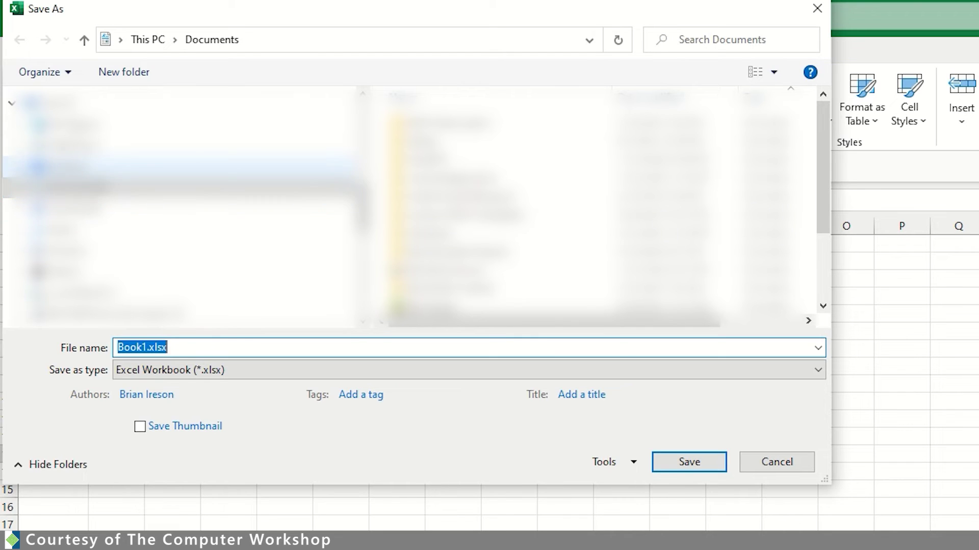
# Save the workbook as tab-delimited Book1.txt in Desktop\Illustrator_CC and copy cells A1:B6
pyautogui.click(66, 166)
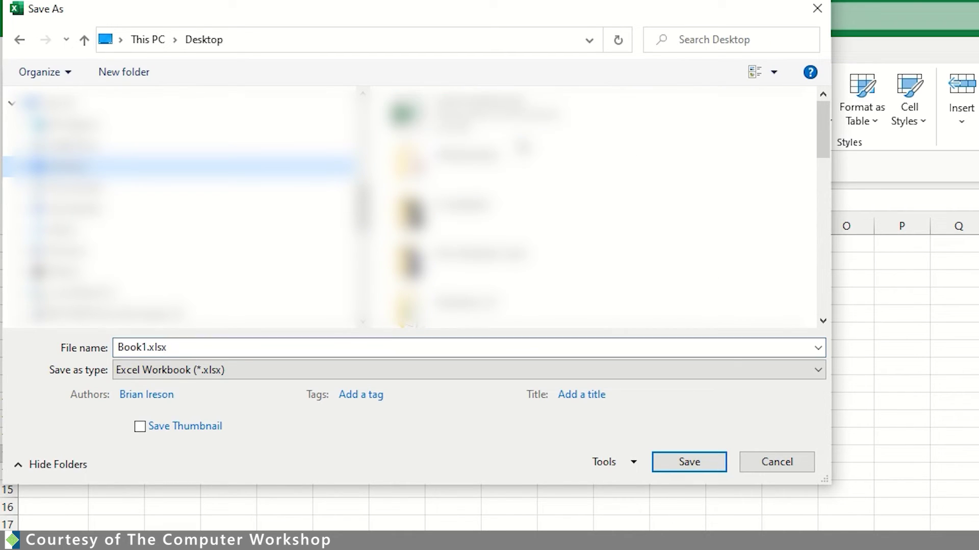
pyautogui.doubleClick(509, 163)
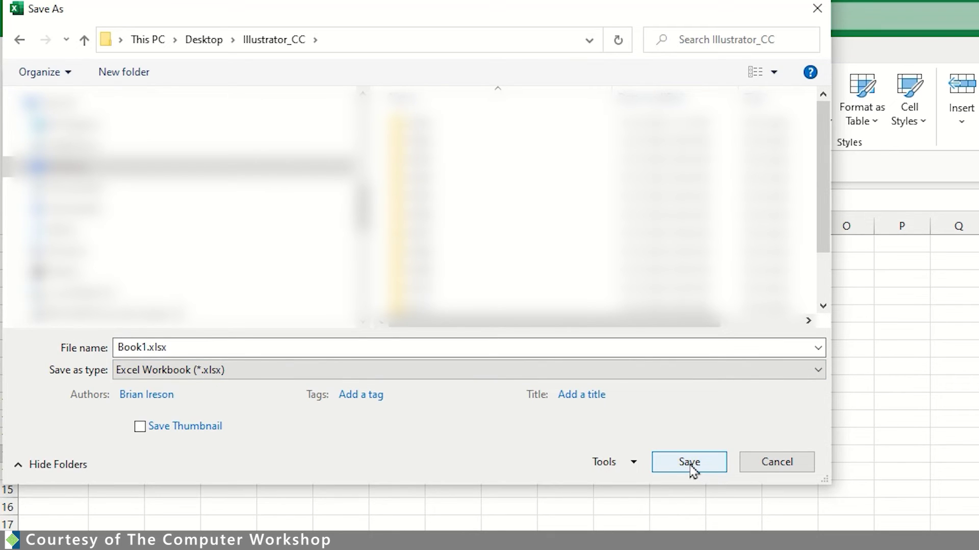
pyautogui.click(357, 372)
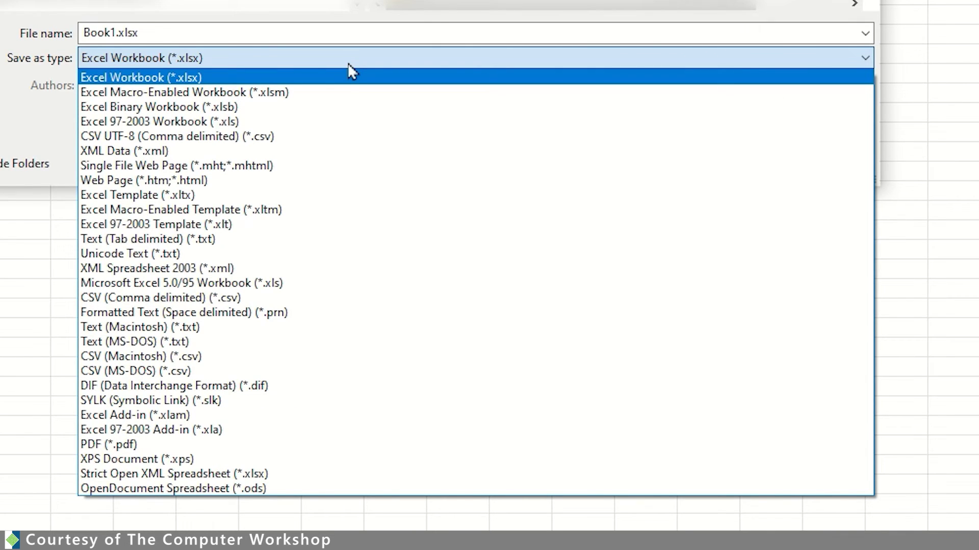
pyautogui.click(126, 241)
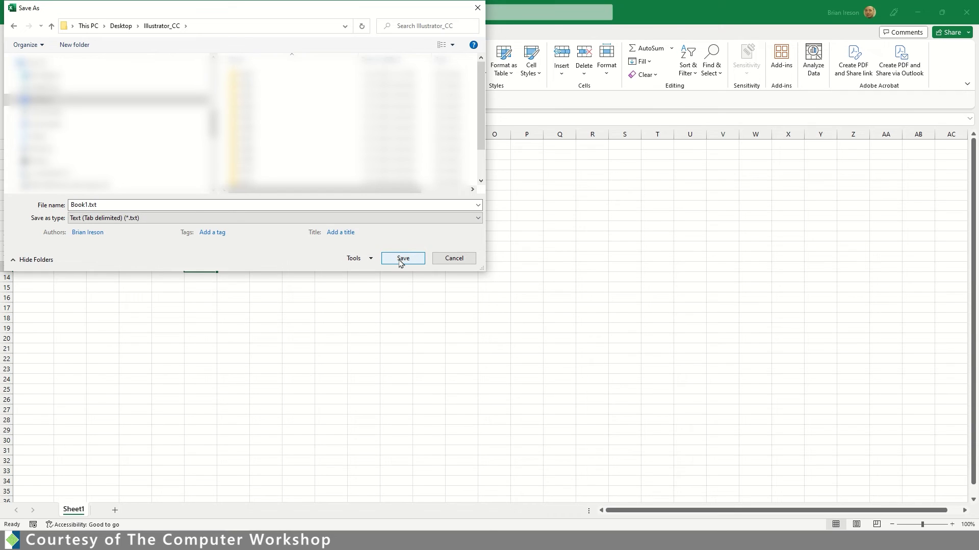
pyautogui.click(402, 259)
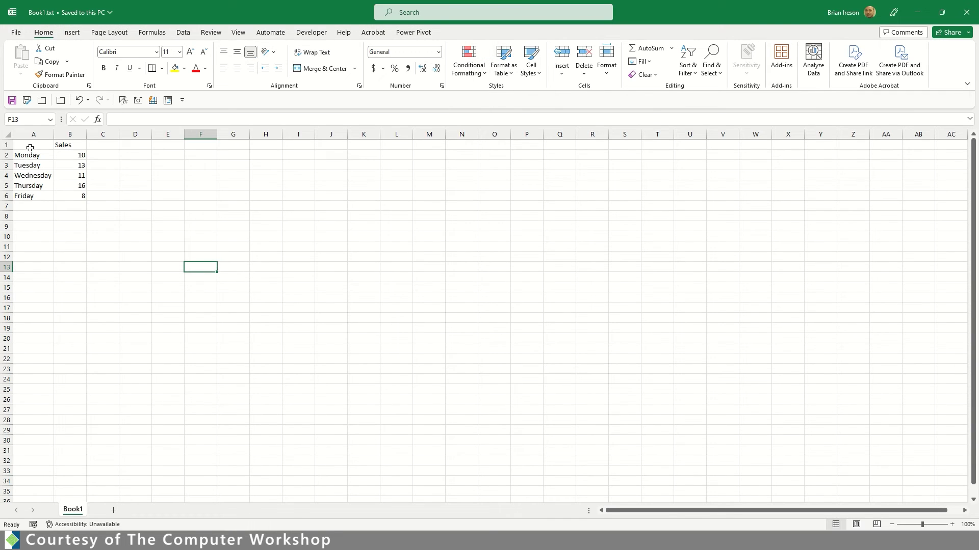
pyautogui.moveTo(30, 148); pyautogui.dragTo(59, 197)
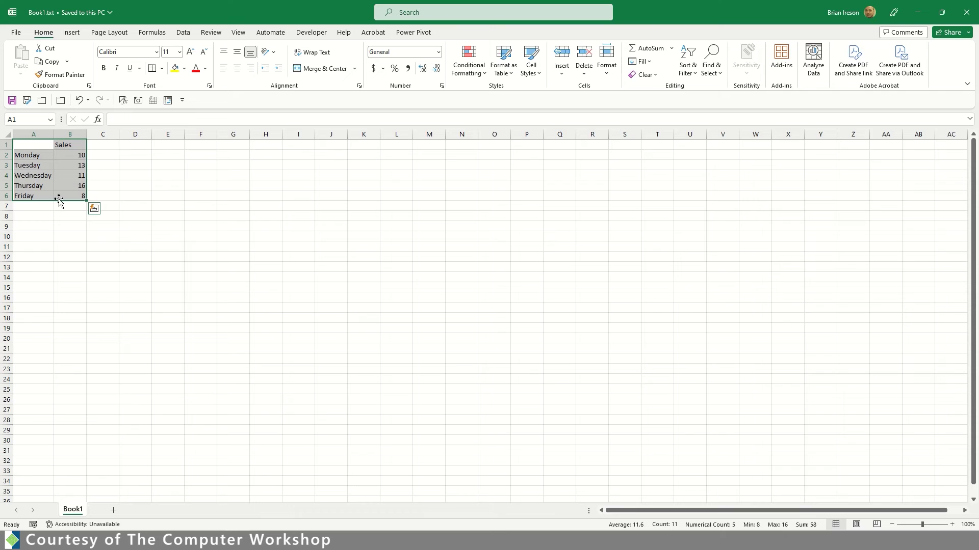
pyautogui.hotkey('ctrl', 'c')
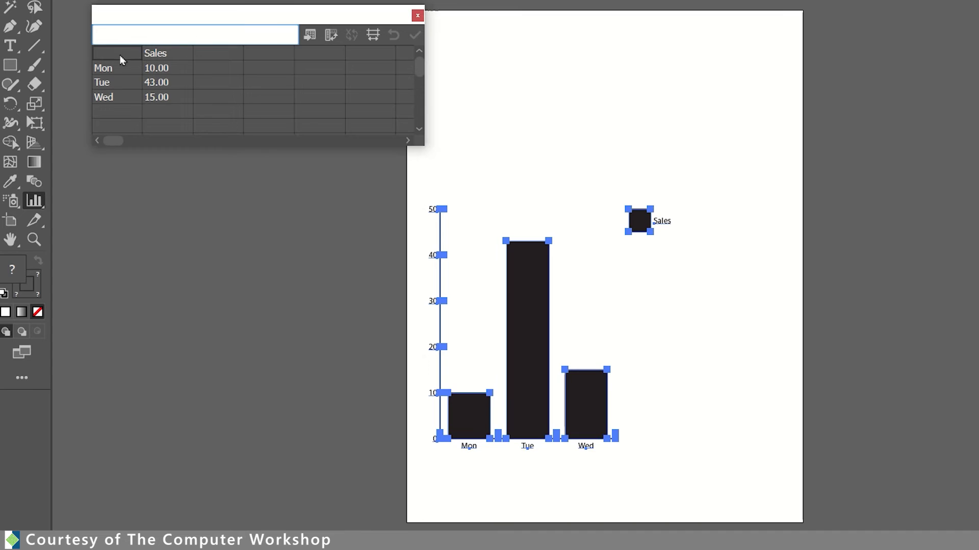
# Delete the old Sales heading, values and row labels from the graph data sheet
pyautogui.click(154, 54)
pyautogui.press('Delete')
pyautogui.click(155, 67)
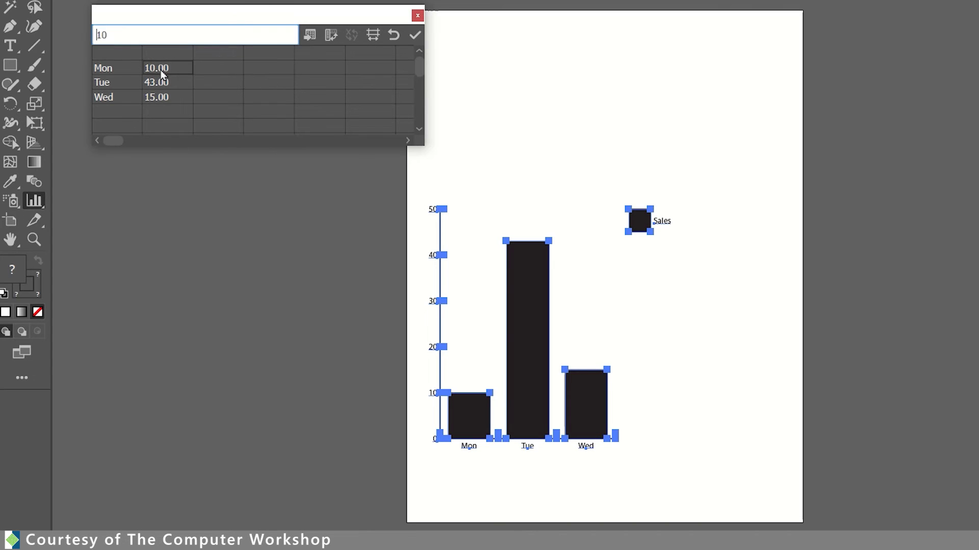
pyautogui.press('Delete')
pyautogui.click(158, 83)
pyautogui.press('Delete')
pyautogui.click(151, 97)
pyautogui.press('Delete')
pyautogui.click(122, 95)
pyautogui.press('Delete')
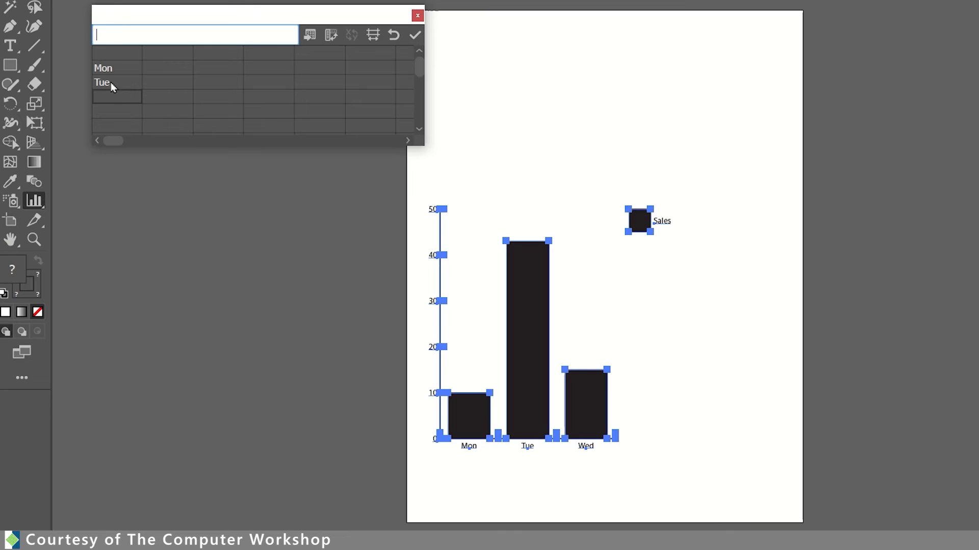
pyautogui.click(111, 82)
pyautogui.press('Delete')
# Paste the Monday–Friday sales into the top-left cell and apply them to the graph
pyautogui.click(114, 68)
pyautogui.press('Delete')
pyautogui.hotkey('ctrl', 'v')
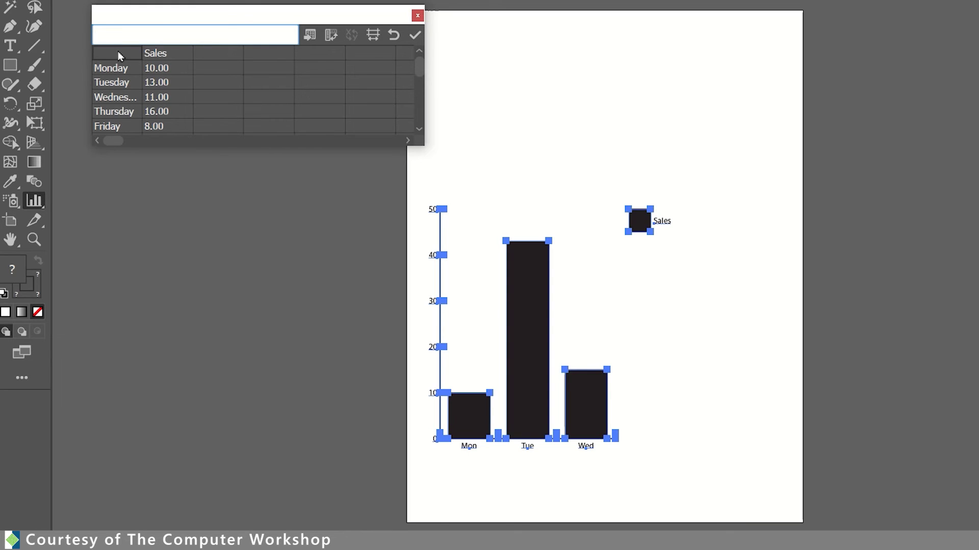
pyautogui.click(415, 36)
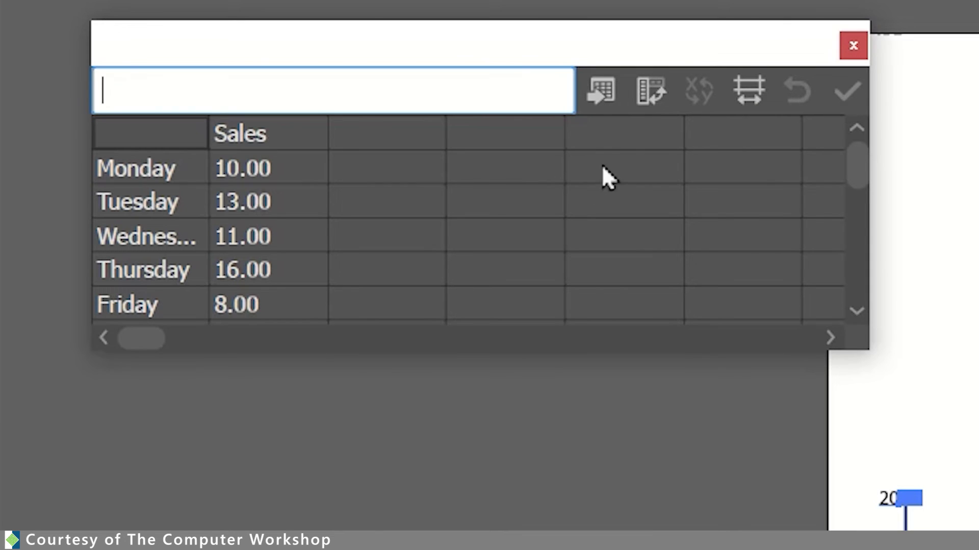
pyautogui.click(659, 90)
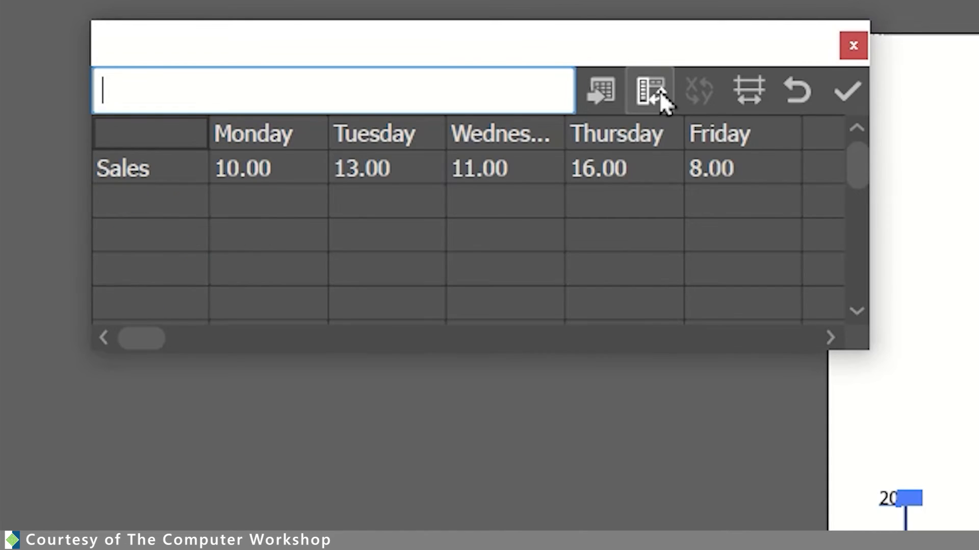
pyautogui.click(850, 91)
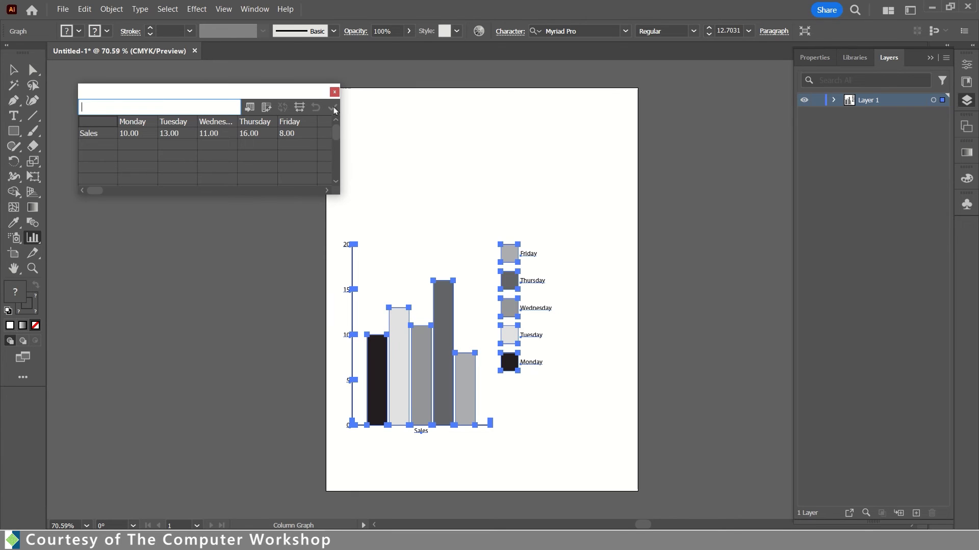
pyautogui.click(266, 107)
pyautogui.click(332, 107)
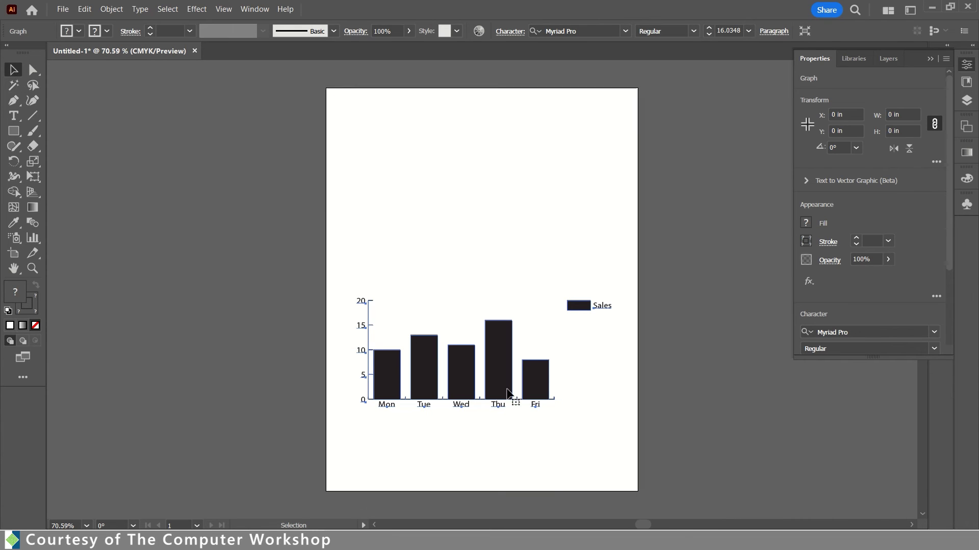
# Drag the Mon–Fri sales graph to the top of the artboard and deselect it
pyautogui.moveTo(506, 380); pyautogui.dragTo(503, 183)
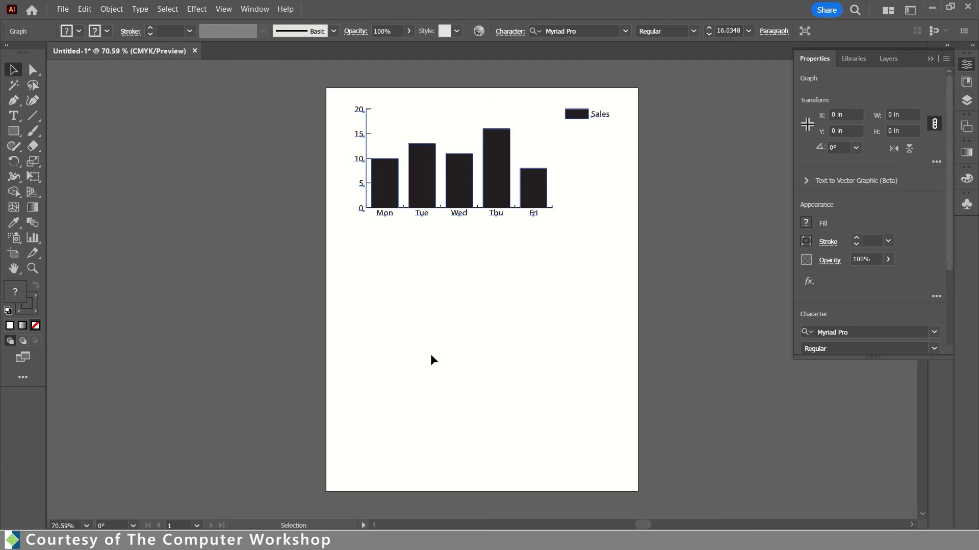
pyautogui.click(439, 403)
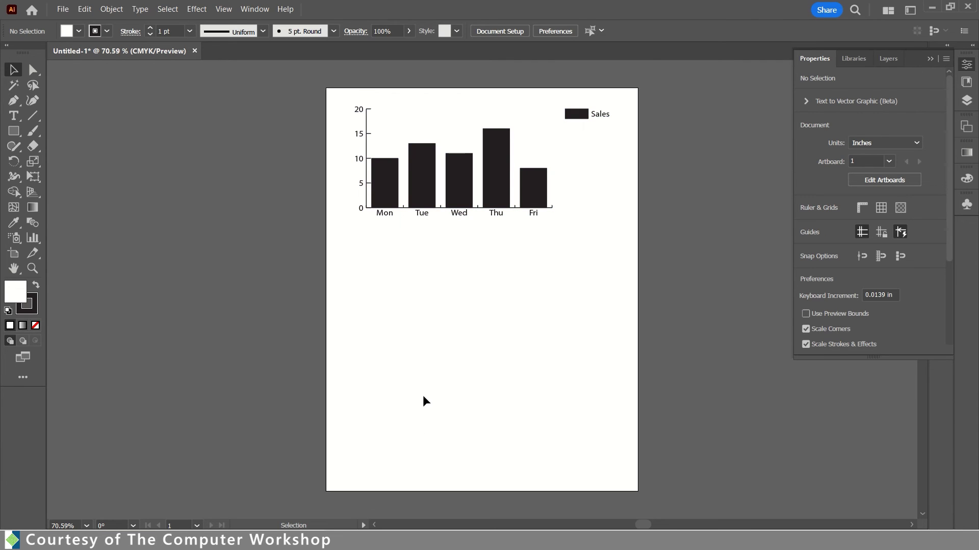
# Draw a second column graph across the empty lower half of the artboard
pyautogui.click(33, 239)
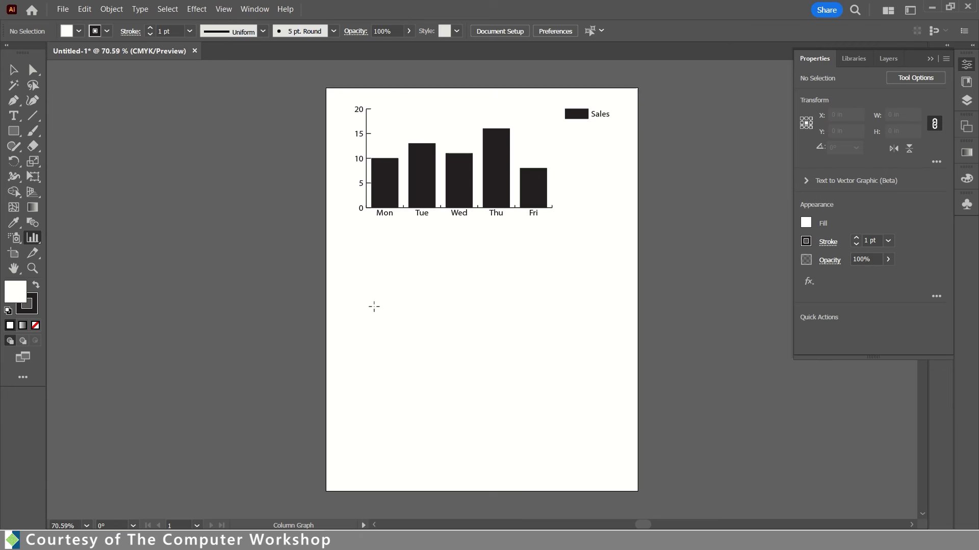
pyautogui.moveTo(358, 301); pyautogui.dragTo(579, 455)
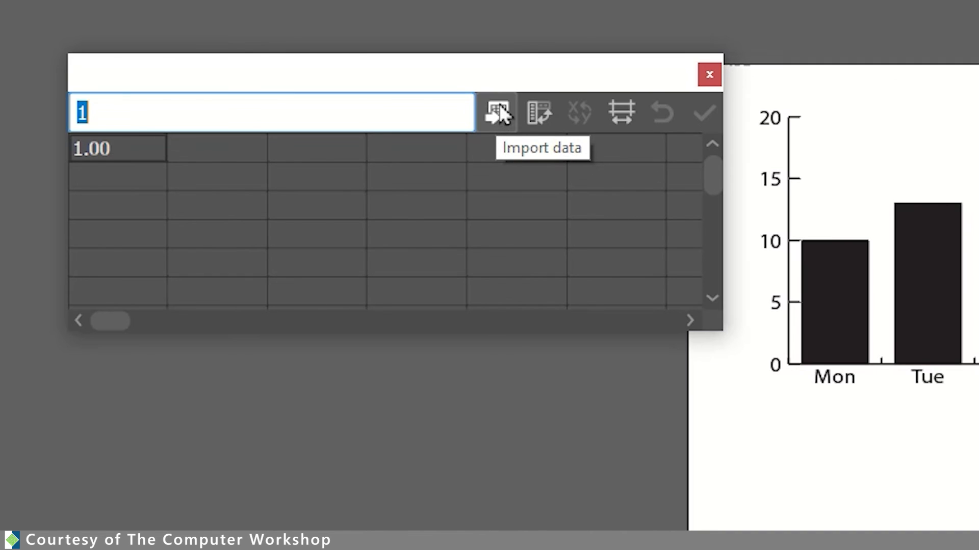
# Import Book1.txt from Desktop > Illustrator_CC into the new graph's data sheet
pyautogui.click(500, 105)
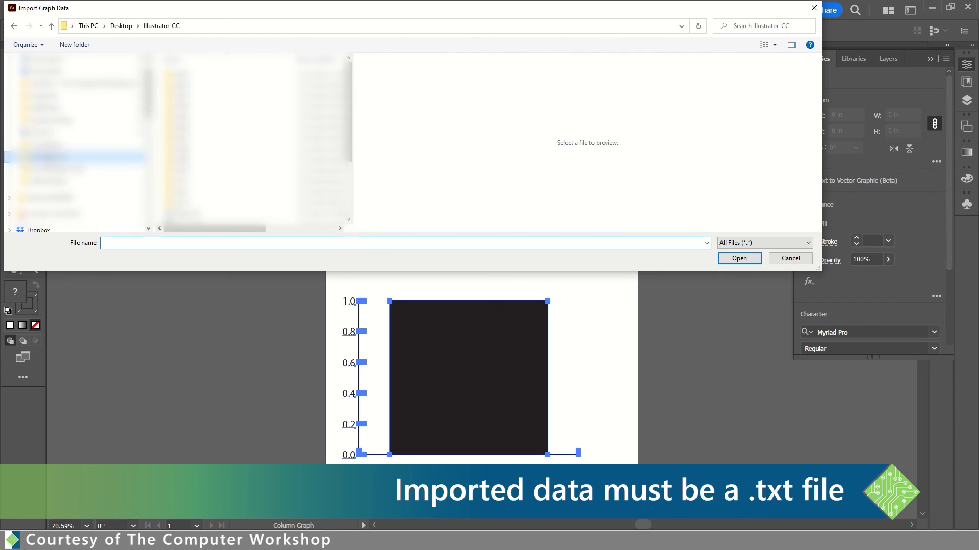
pyautogui.click(49, 157)
pyautogui.scroll(-3, 255, 137)
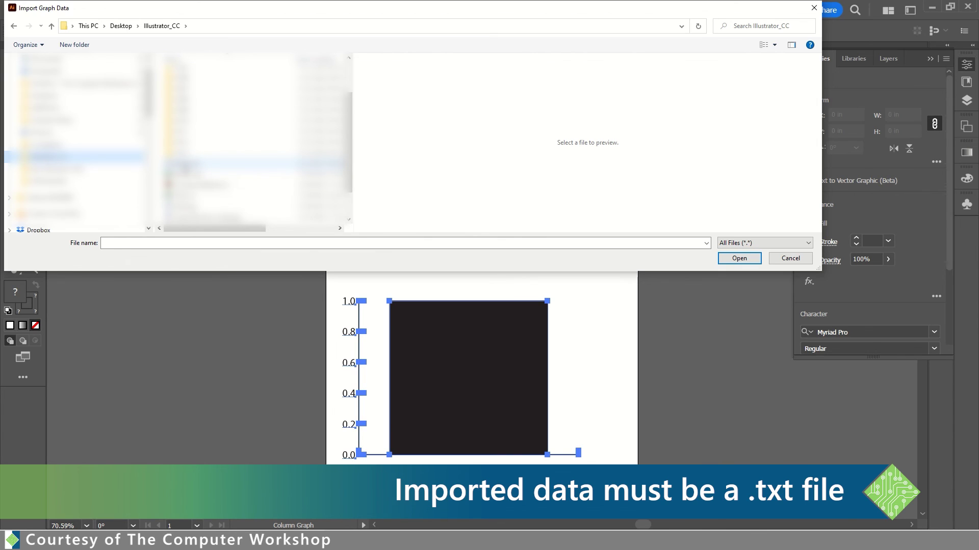
pyautogui.click(194, 163)
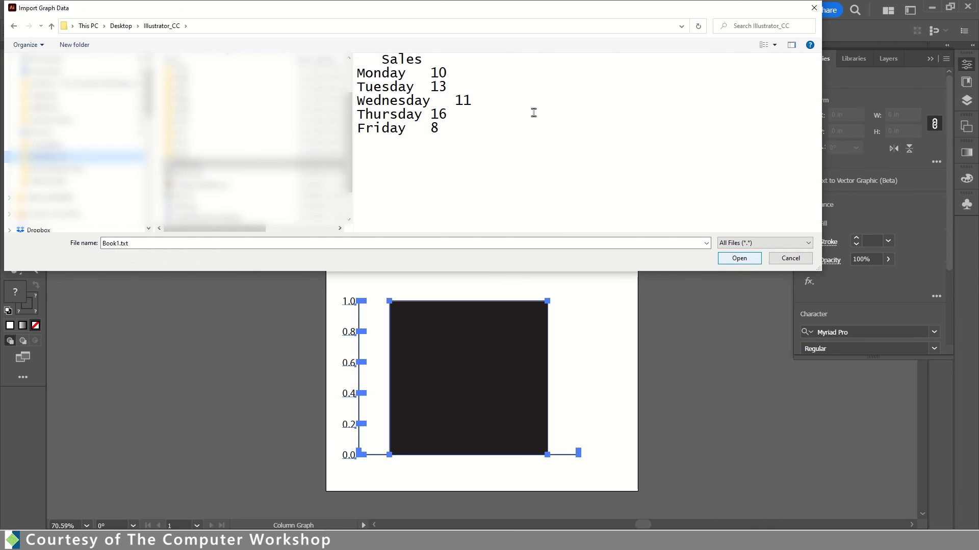
pyautogui.click(739, 259)
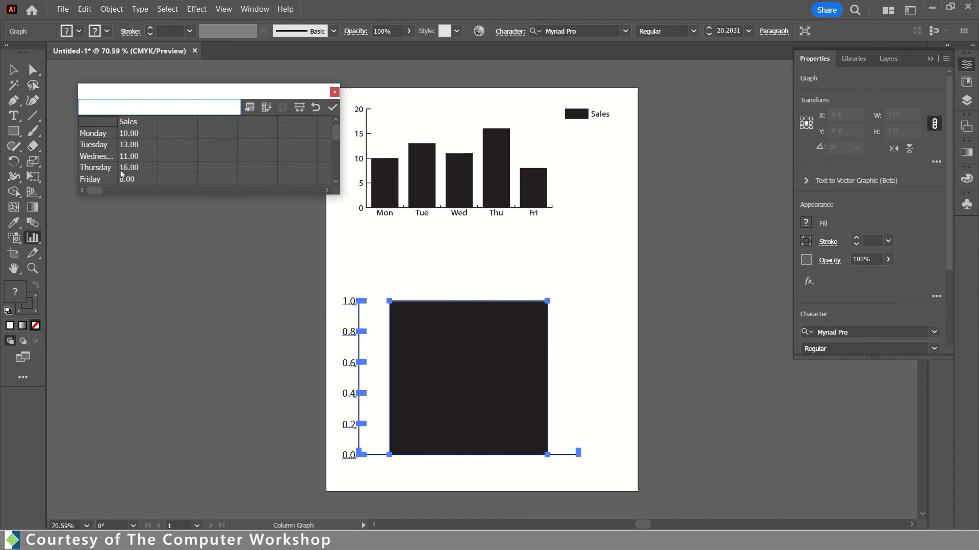
# Apply the imported Monday–Friday sales (10, 13, 11, 16, 8) to the lower graph
pyautogui.click(332, 108)
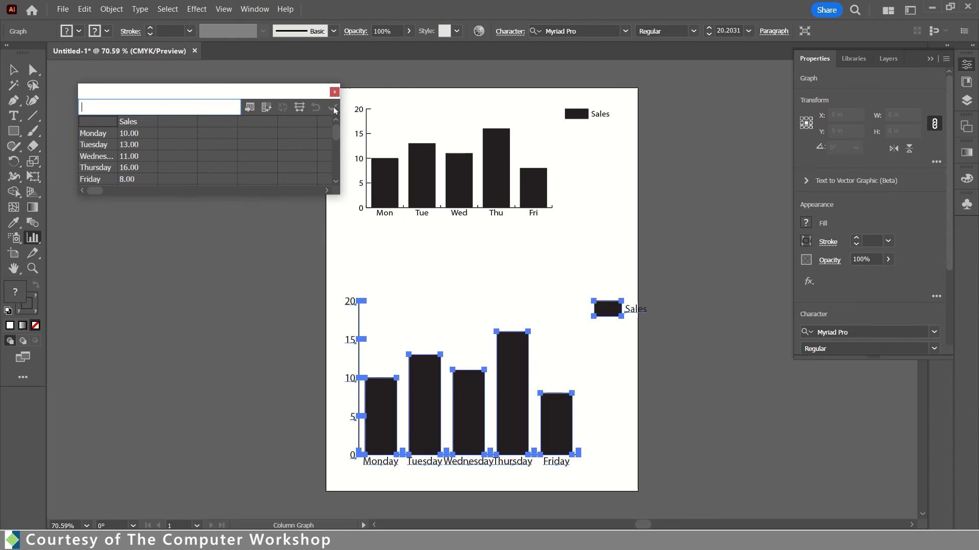